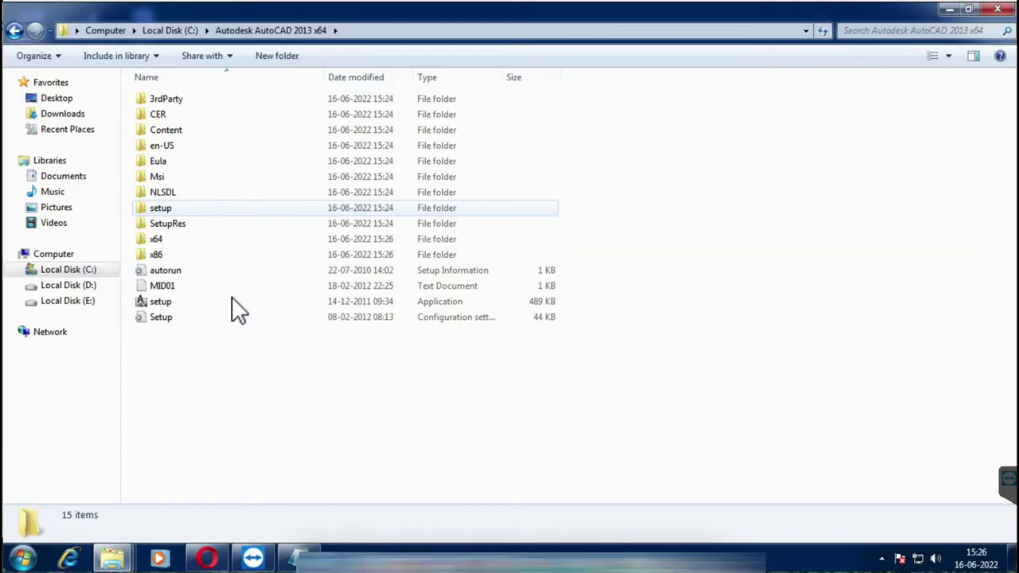
- Run setup as administrator, choose Install, and accept the license agreement
click(195, 300)
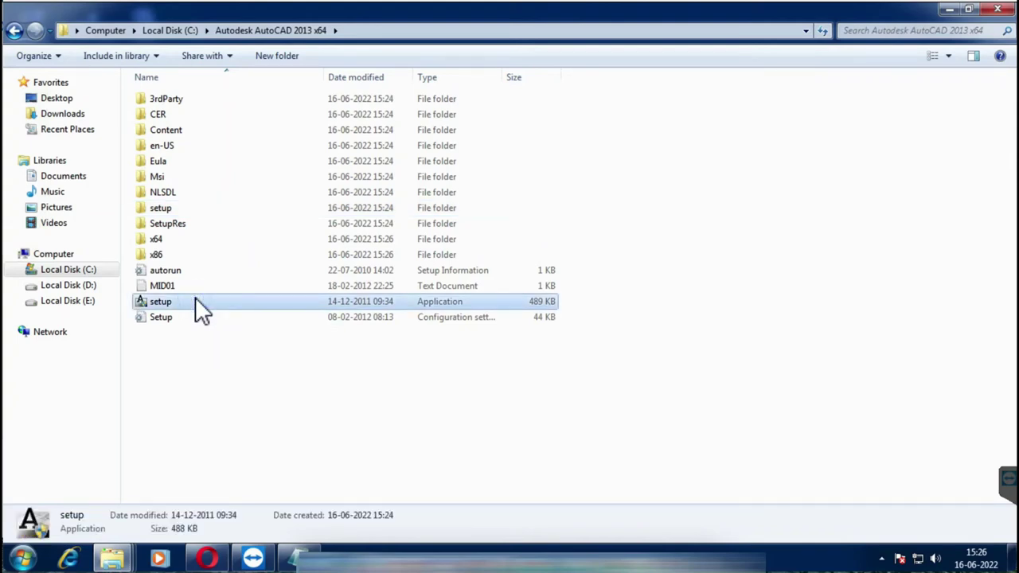
right_click(195, 299)
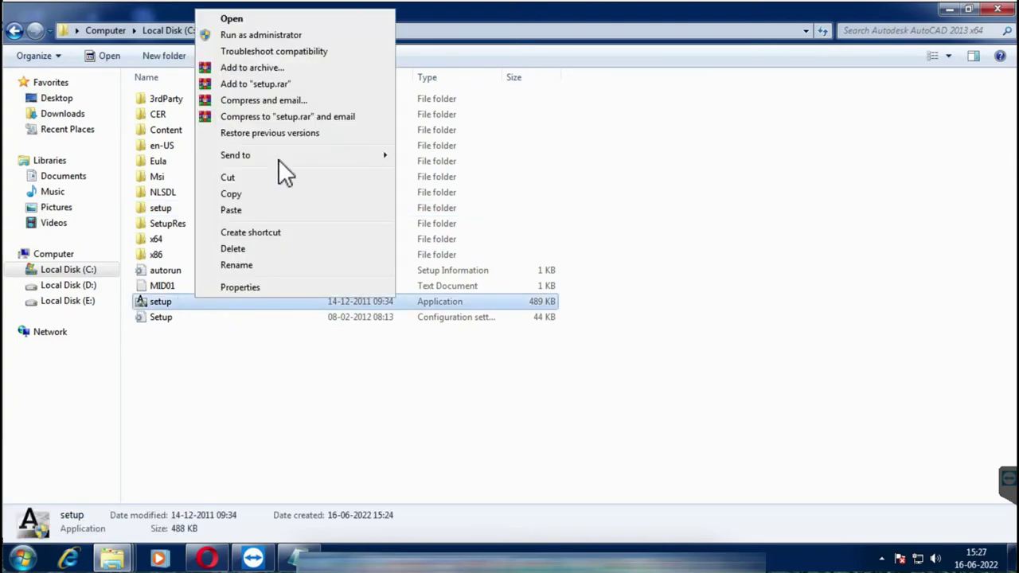
click(267, 35)
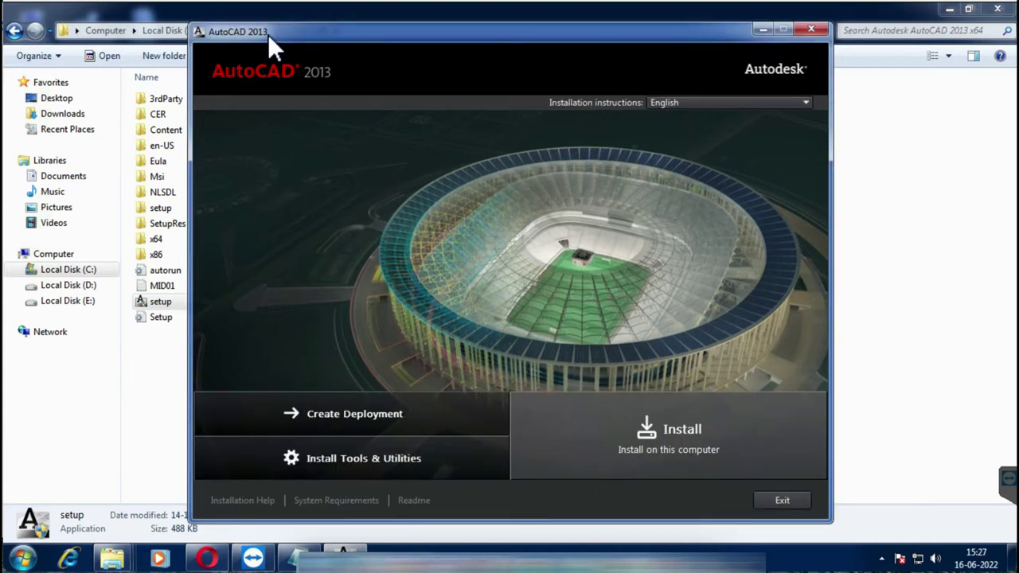
click(609, 445)
click(712, 460)
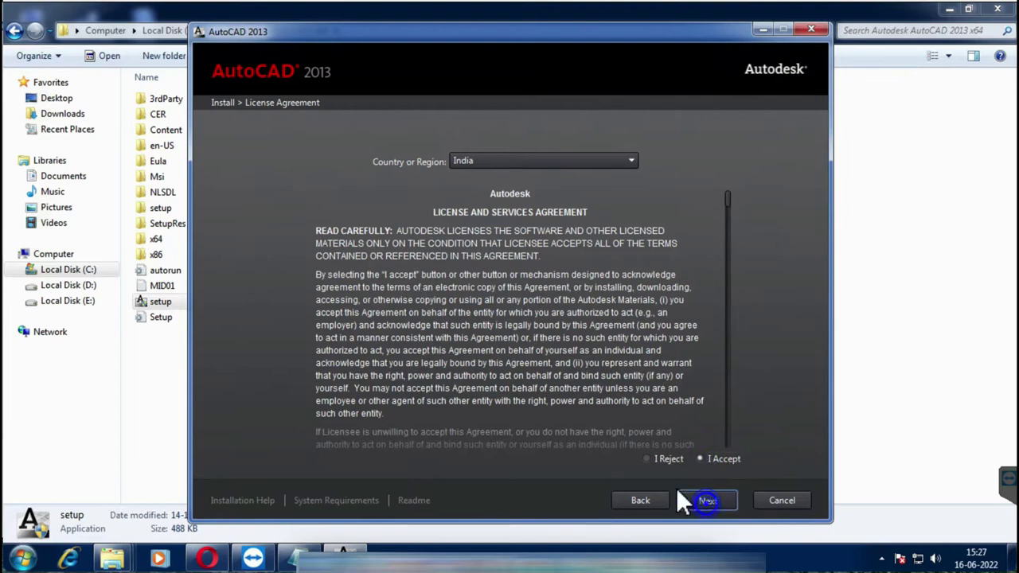
click(685, 498)
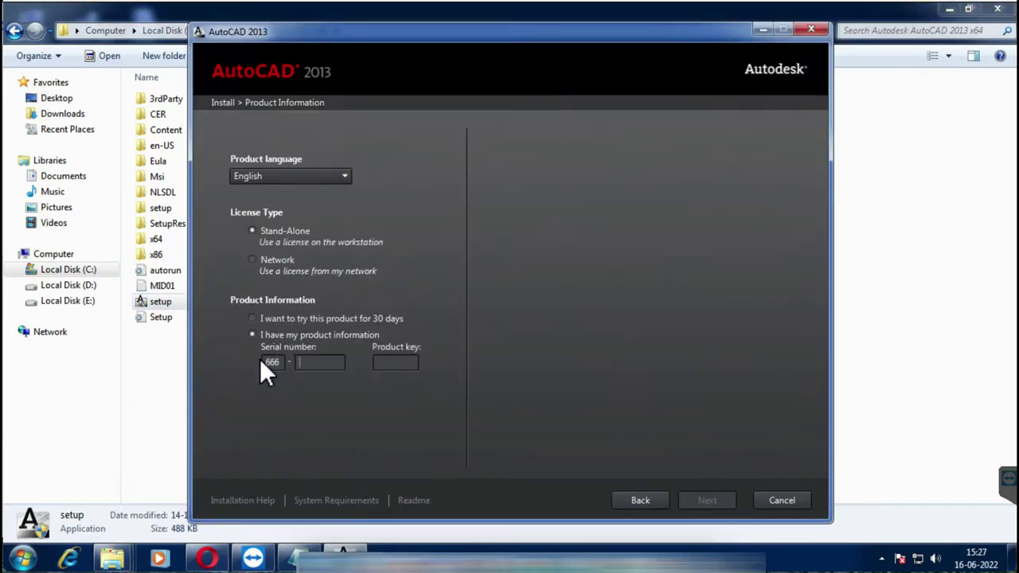
- Enter the serial number and product key, correcting a typo, and continue
key(BackSpace)
key(BackSpace)
click(720, 504)
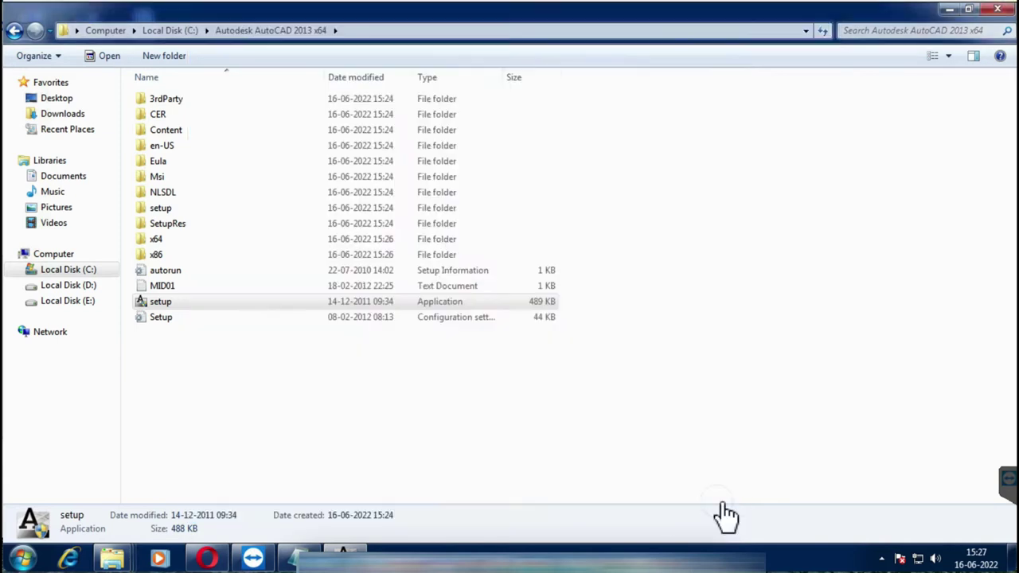
- Start the installation and retry after the Inventor Fusion file-read error
click(721, 502)
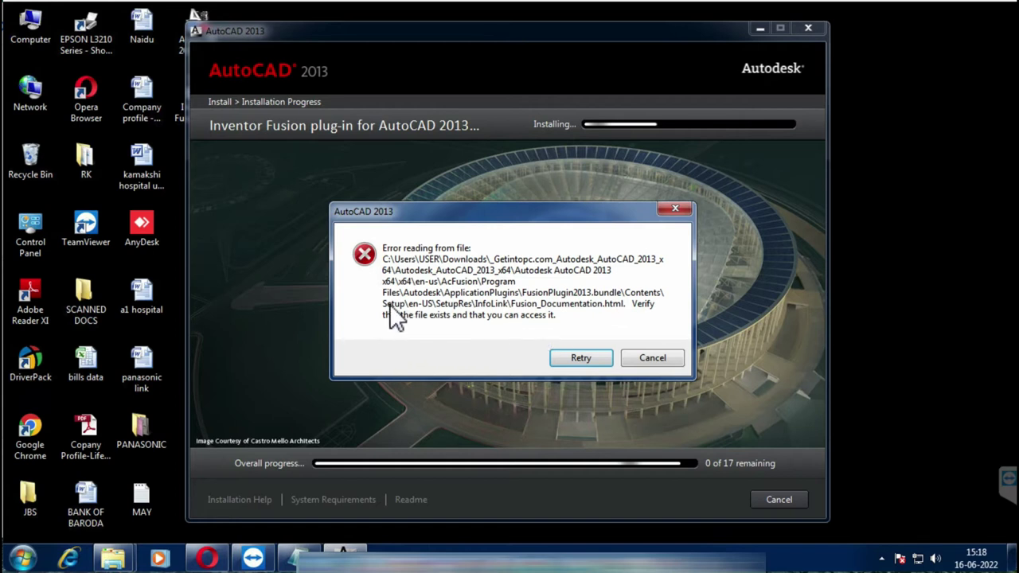
click(570, 360)
- Browse from Start > Computer to C:\Program Files and select the Autodesk folder
click(22, 560)
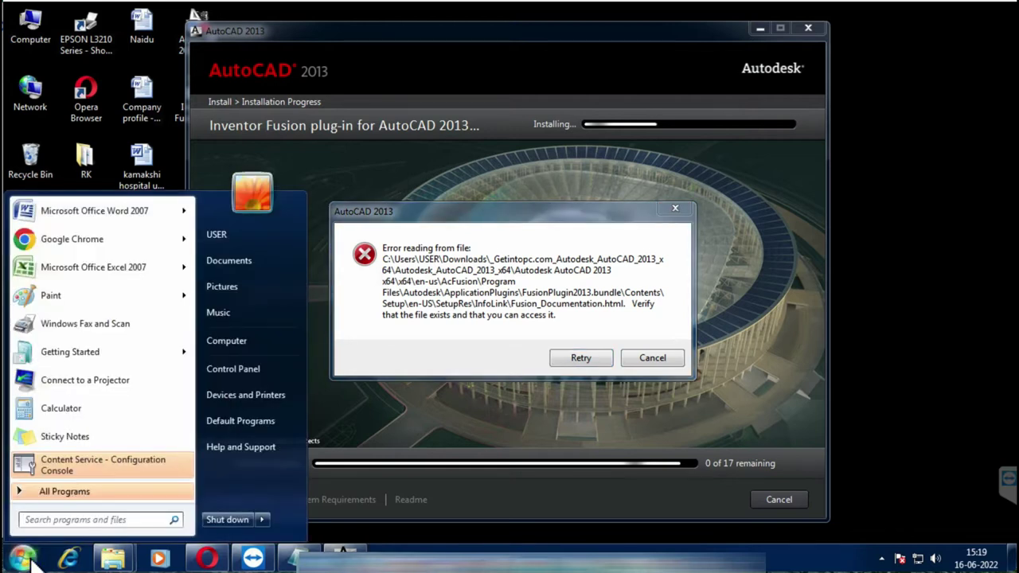
click(243, 340)
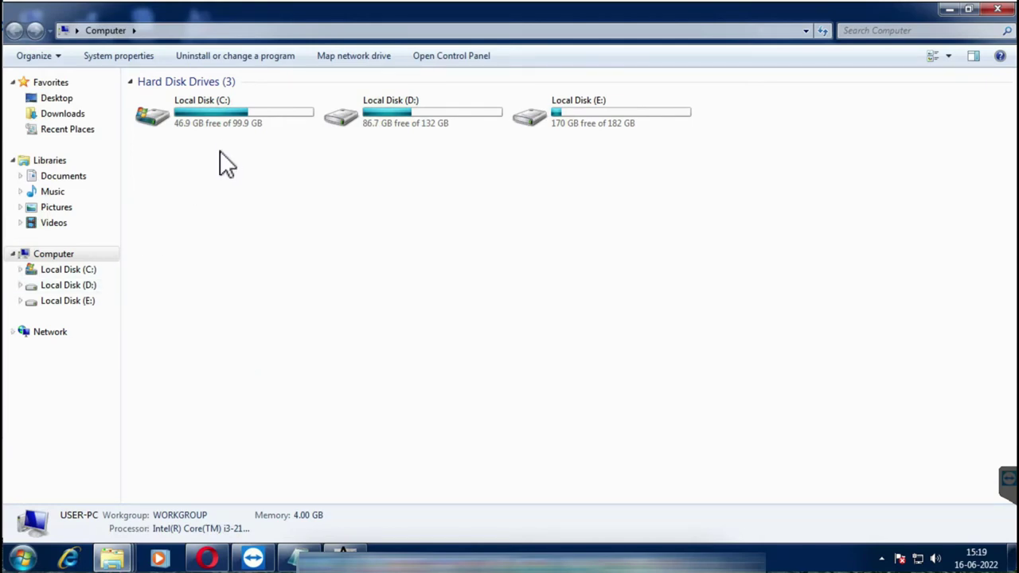
double_click(218, 112)
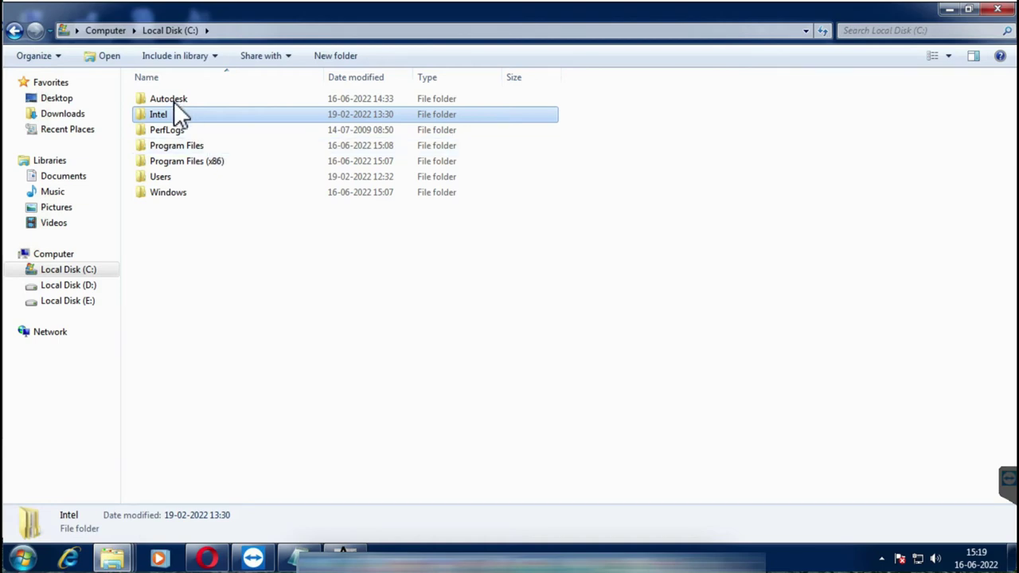
click(186, 148)
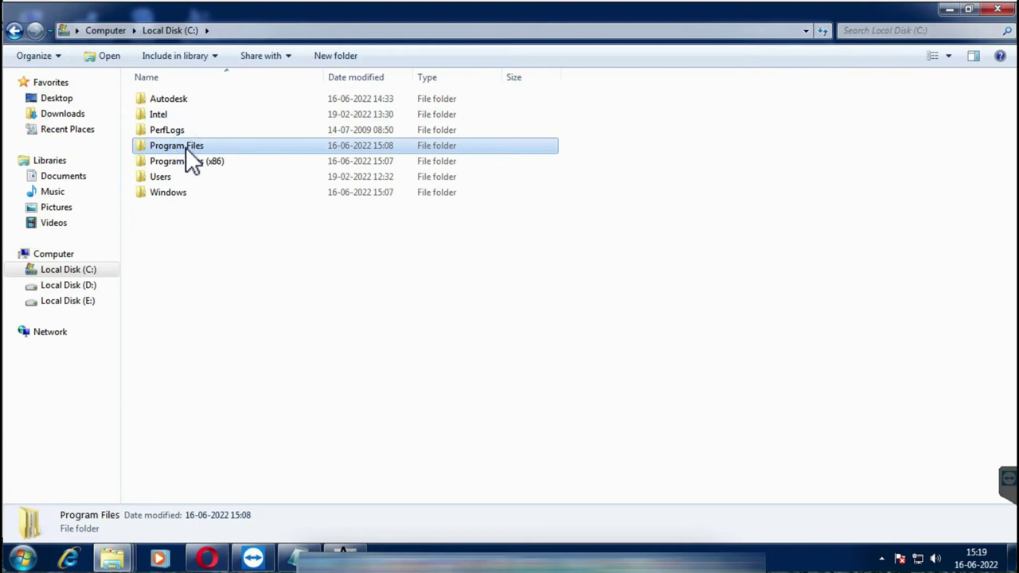
double_click(186, 147)
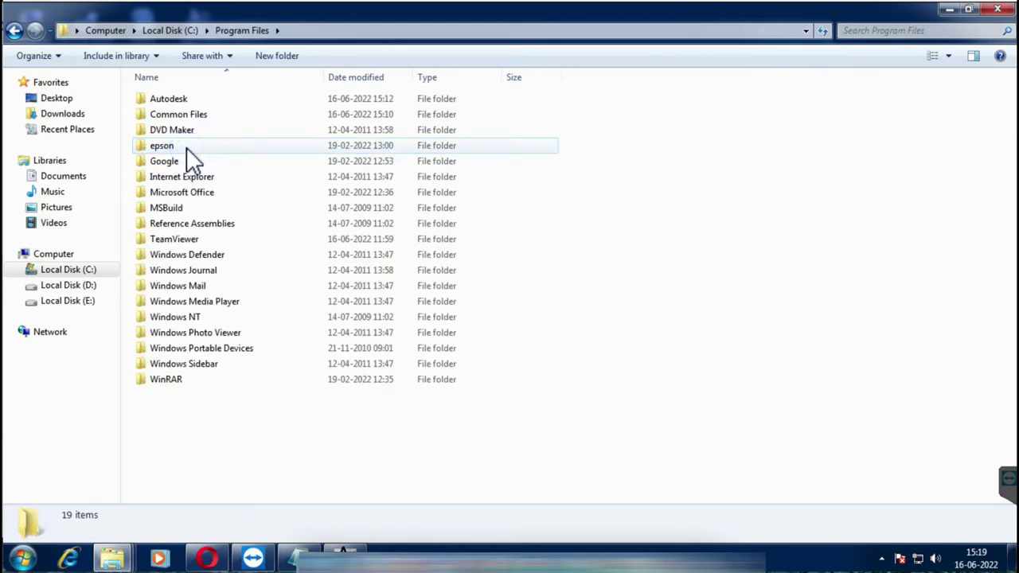
click(187, 99)
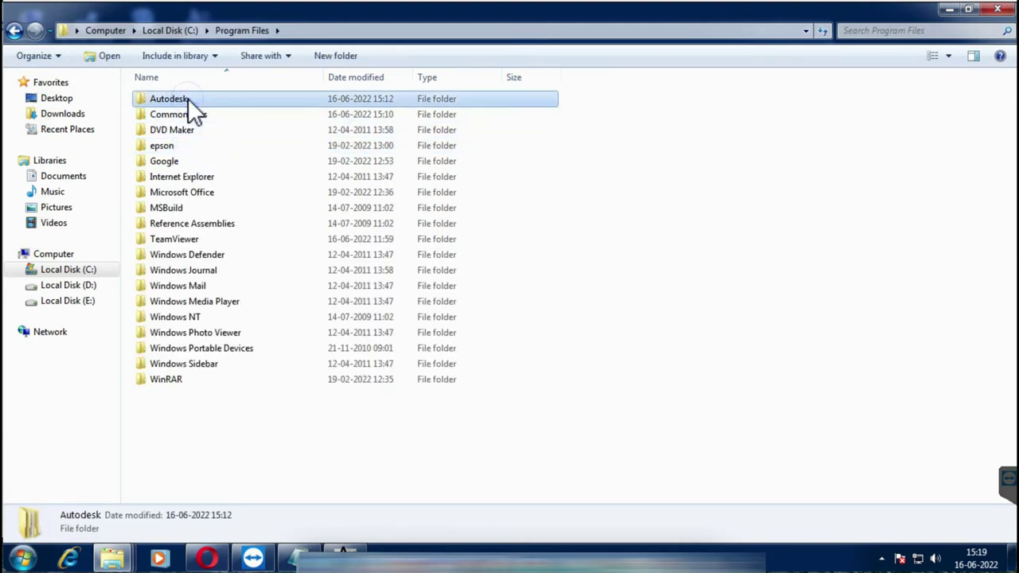
- Open the Autodesk folder's Security properties and edit permissions with Administrators selected
right_click(188, 98)
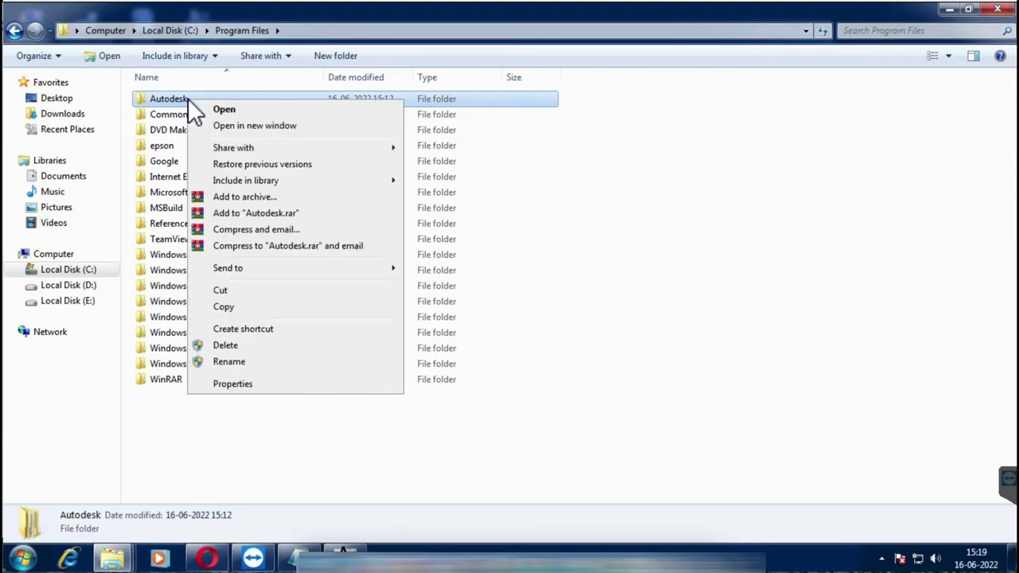
click(248, 383)
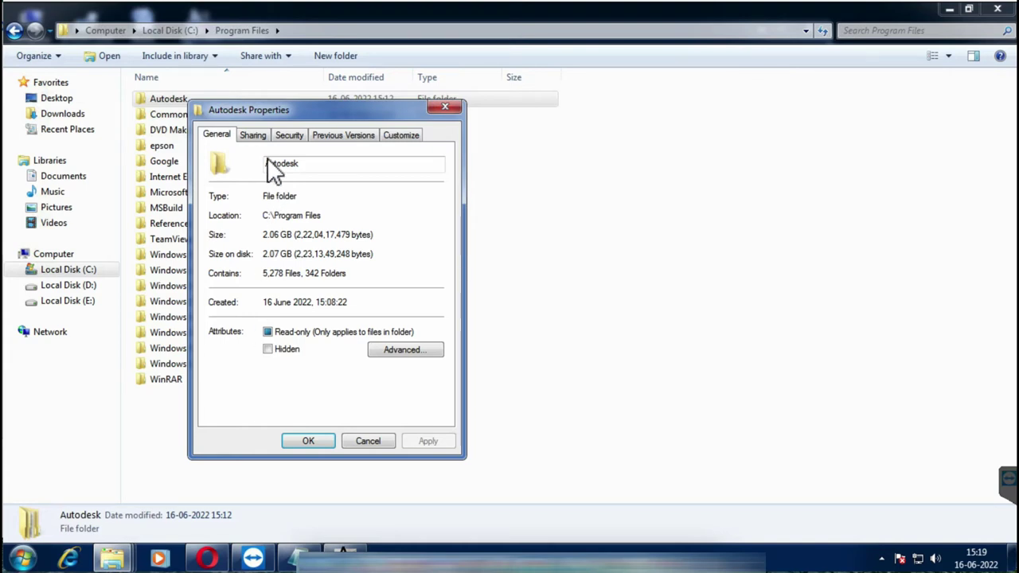
click(297, 134)
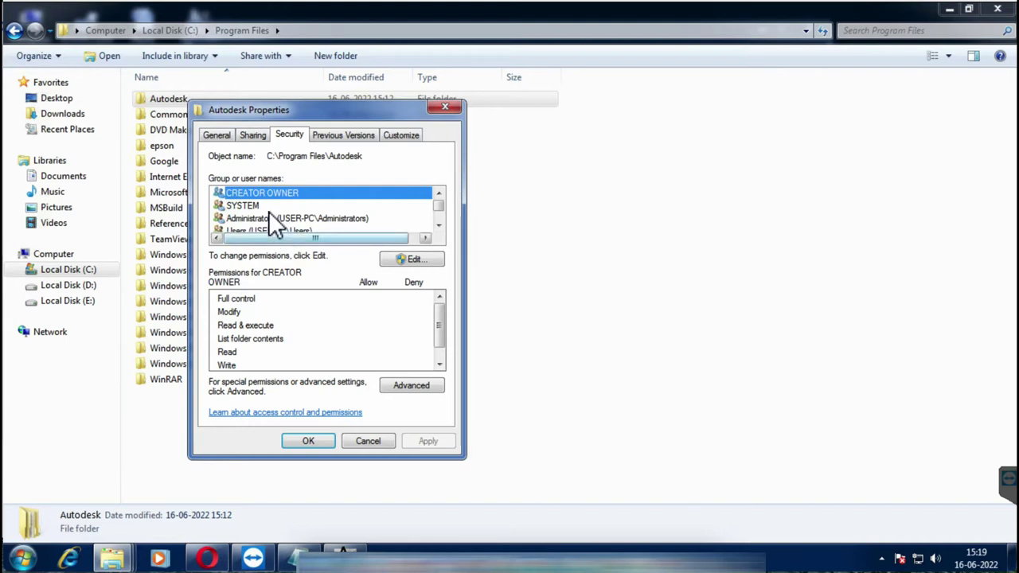
click(271, 218)
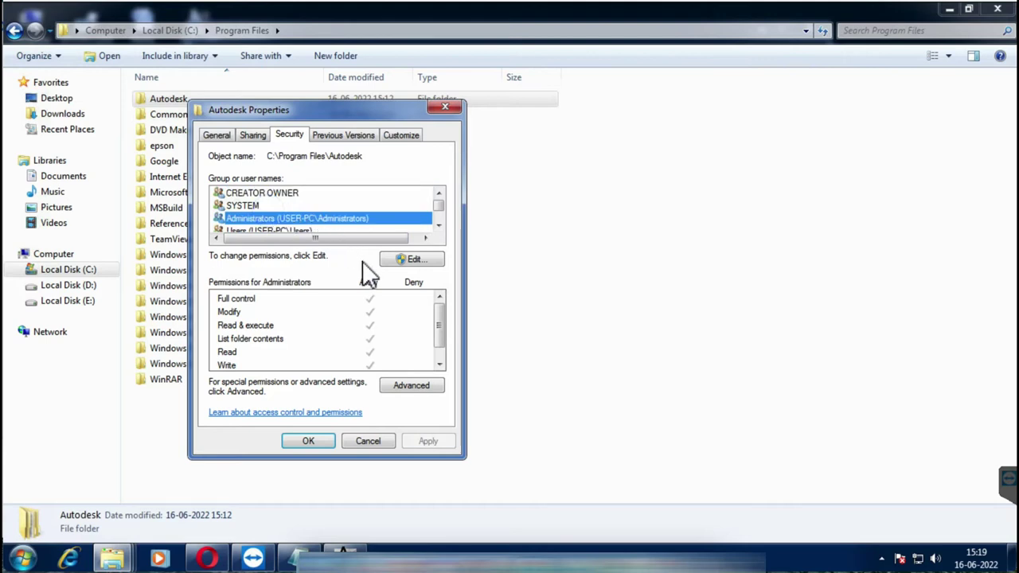
click(393, 257)
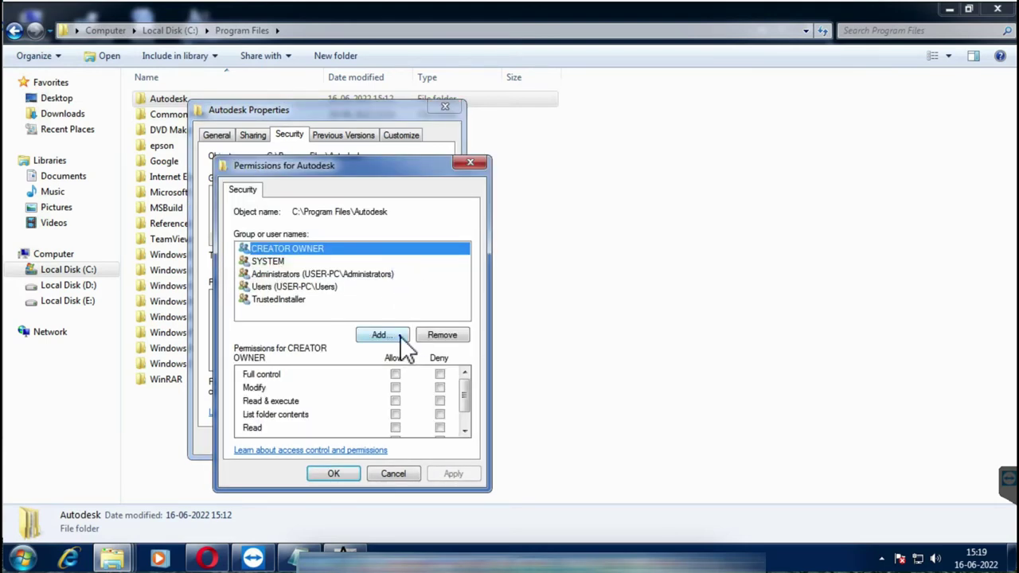
- Add the Everyone group to the Autodesk folder's permissions list
click(383, 335)
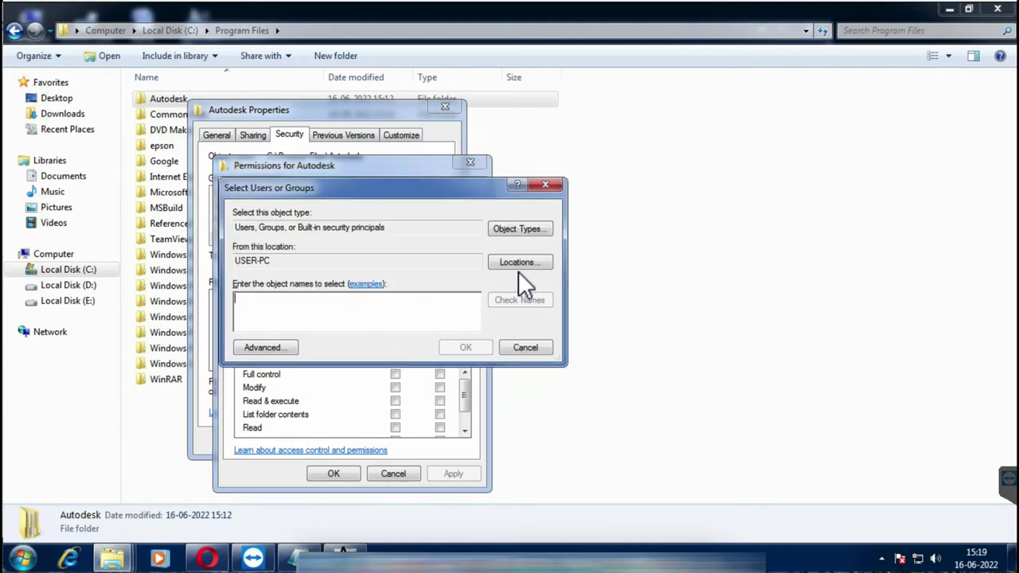
click(256, 346)
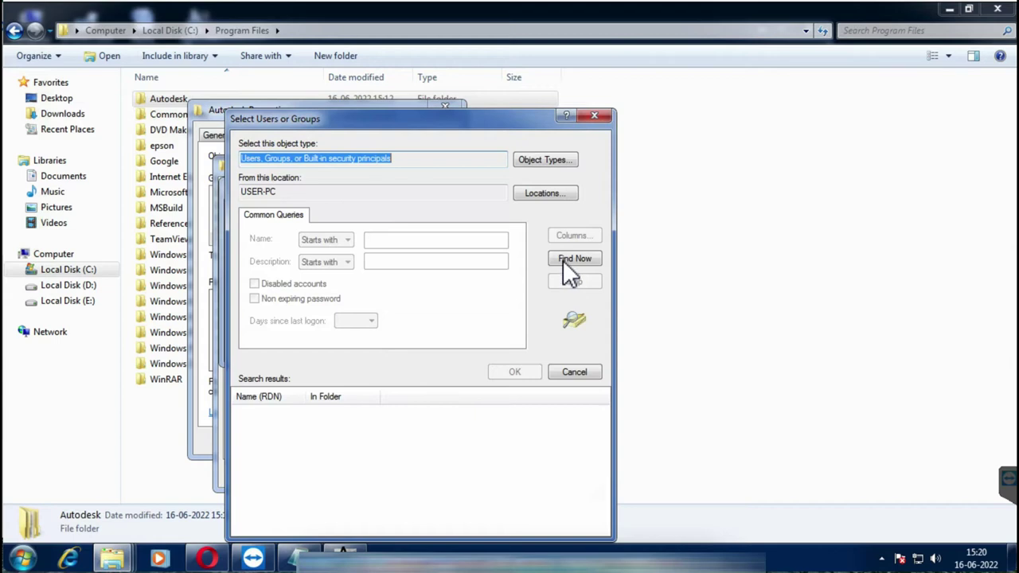
click(563, 259)
click(311, 450)
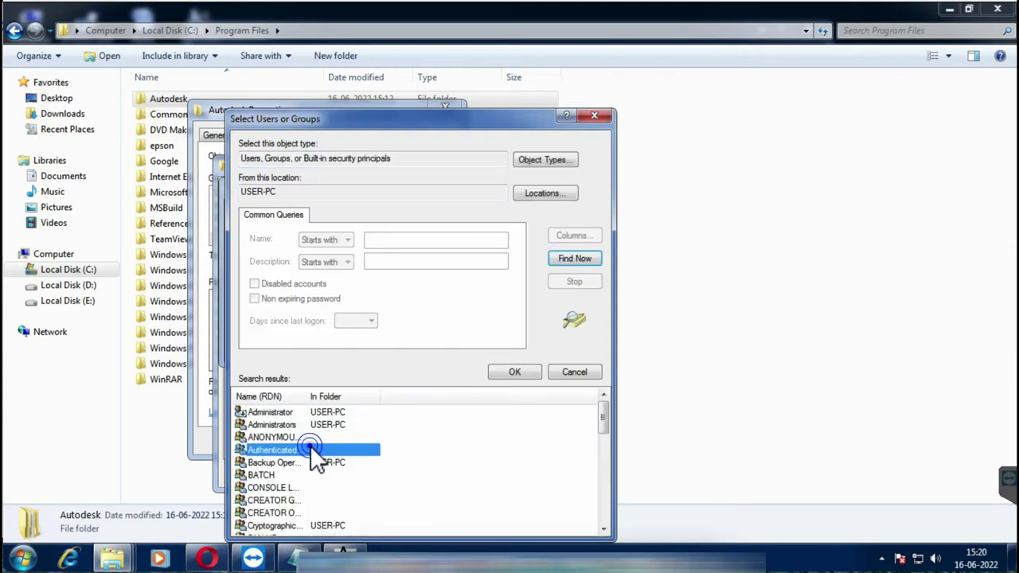
key(e)
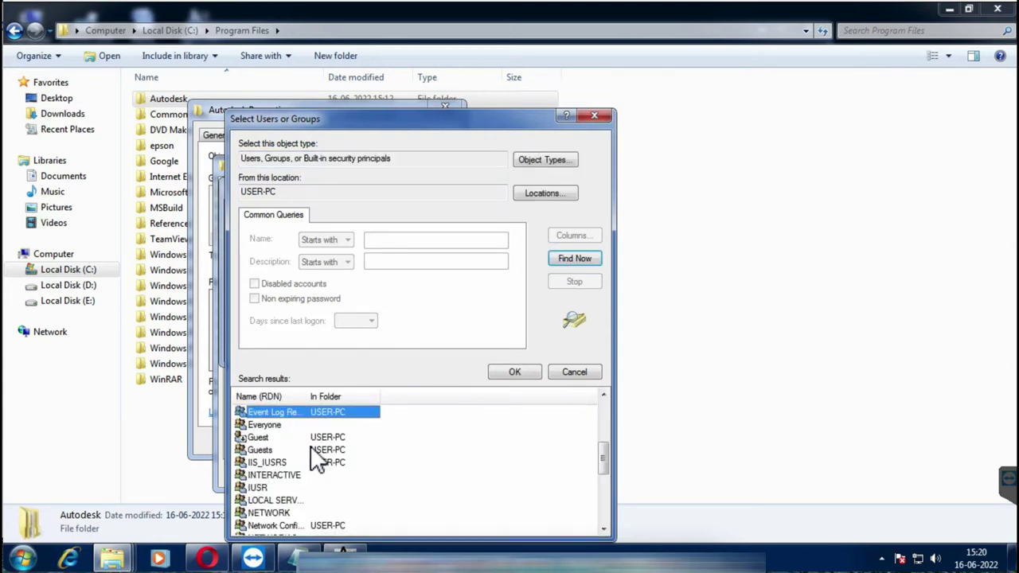
click(273, 425)
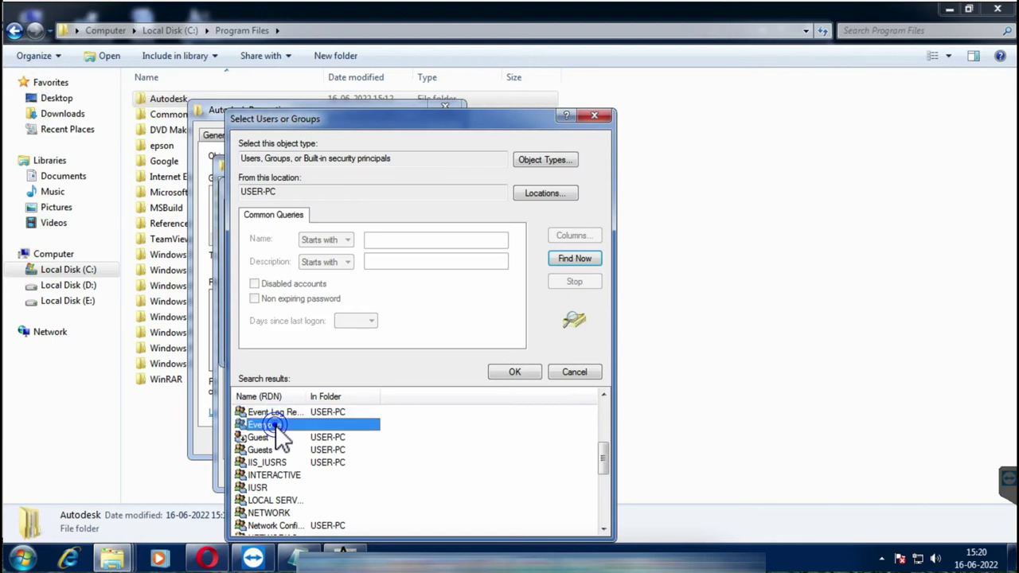
click(529, 371)
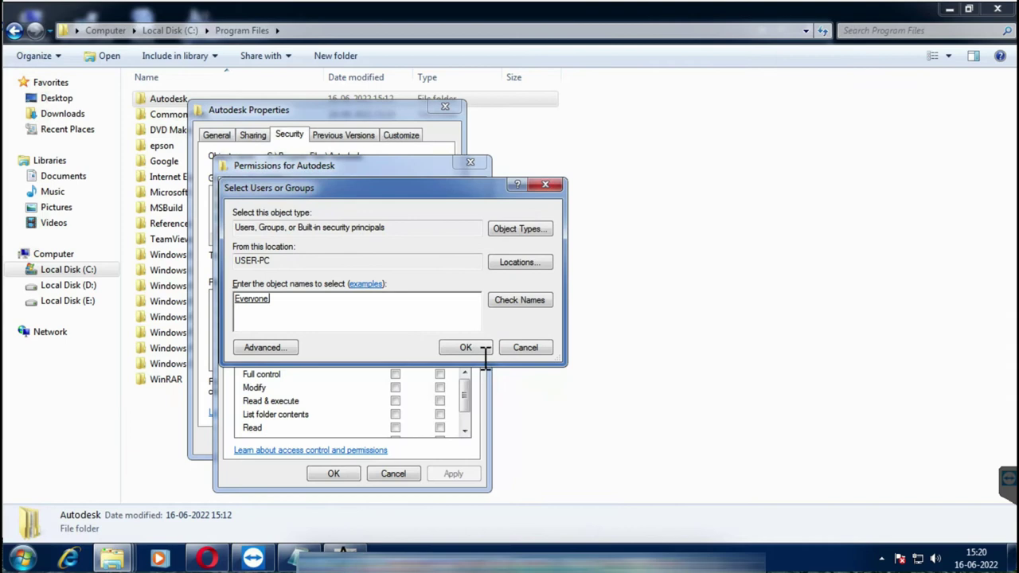
click(466, 348)
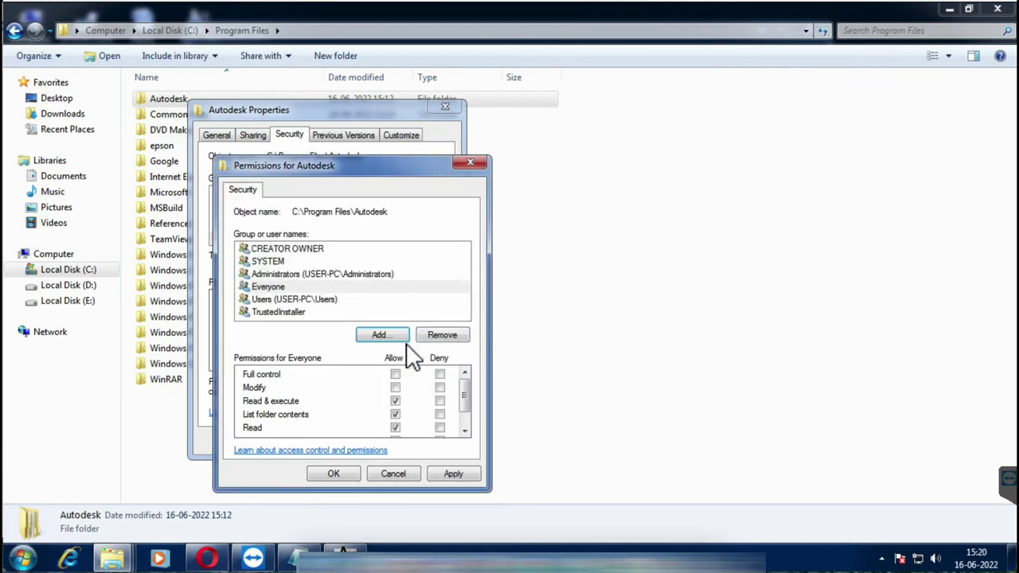
- Allow Everyone Full control, then confirm both permission windows with OK
click(296, 287)
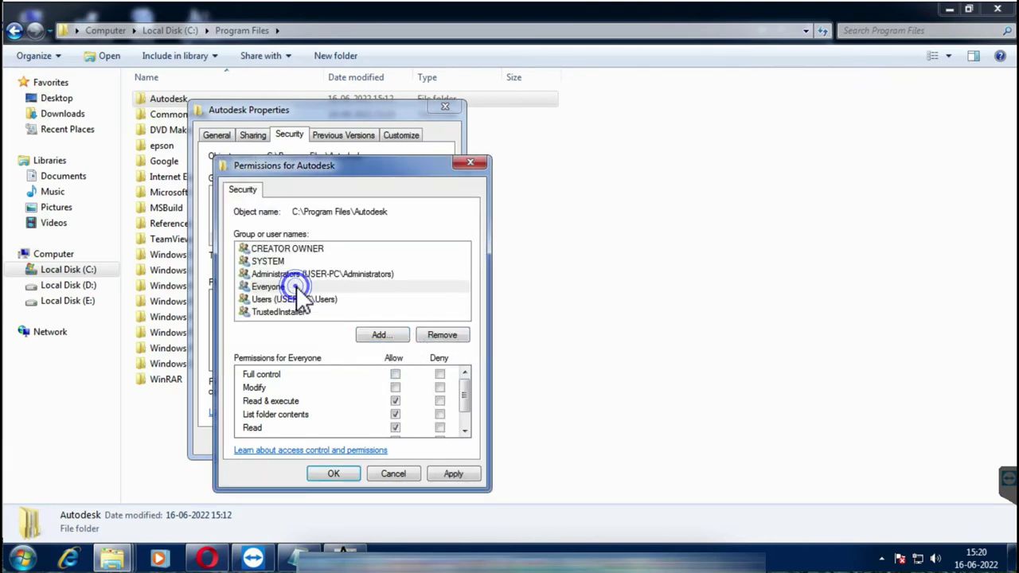
click(395, 374)
click(356, 469)
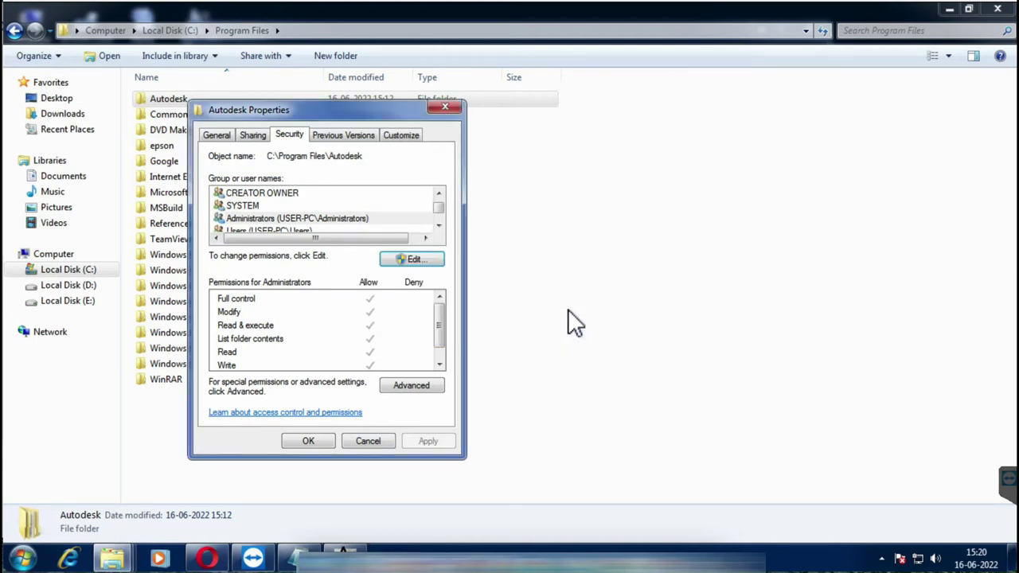
click(325, 439)
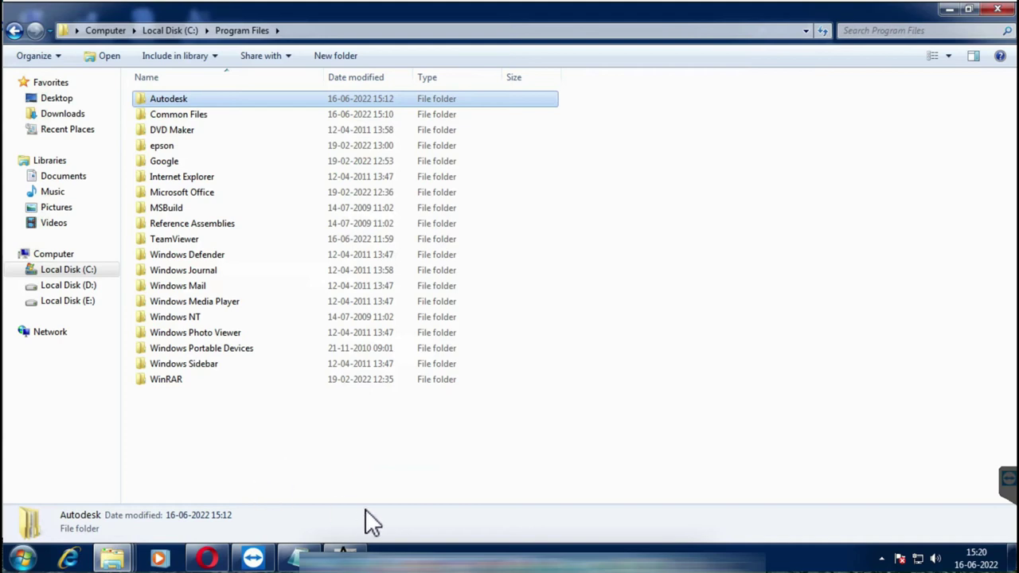
mouse_move(344, 556)
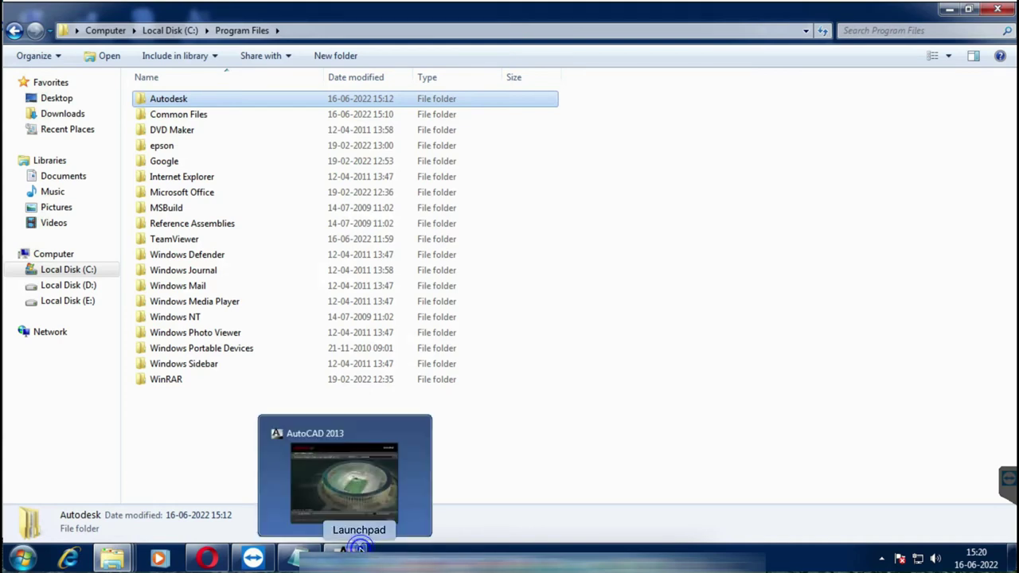
- Restore the installer, retry the file error once more, then cancel and confirm aborting
click(357, 461)
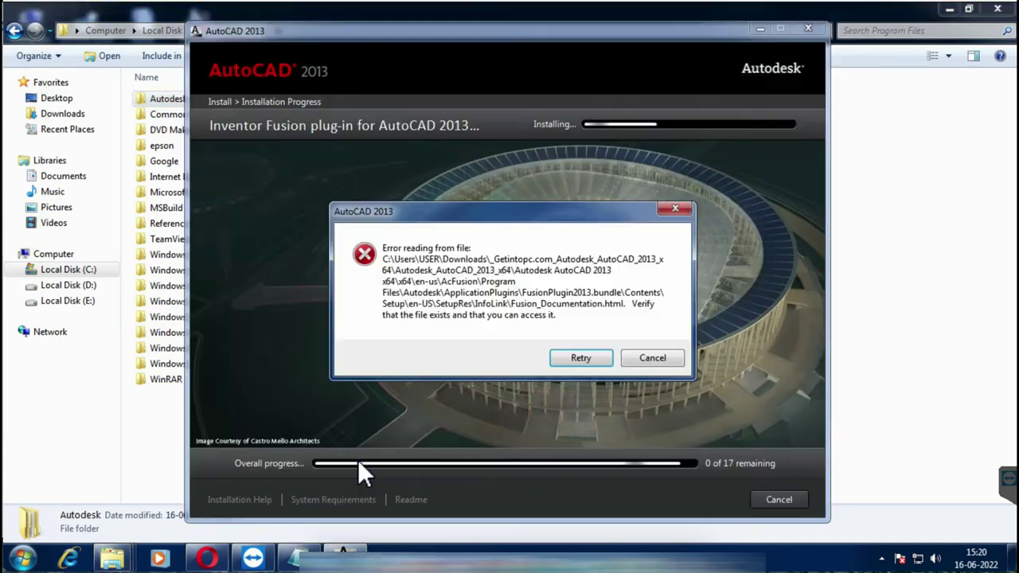
click(588, 358)
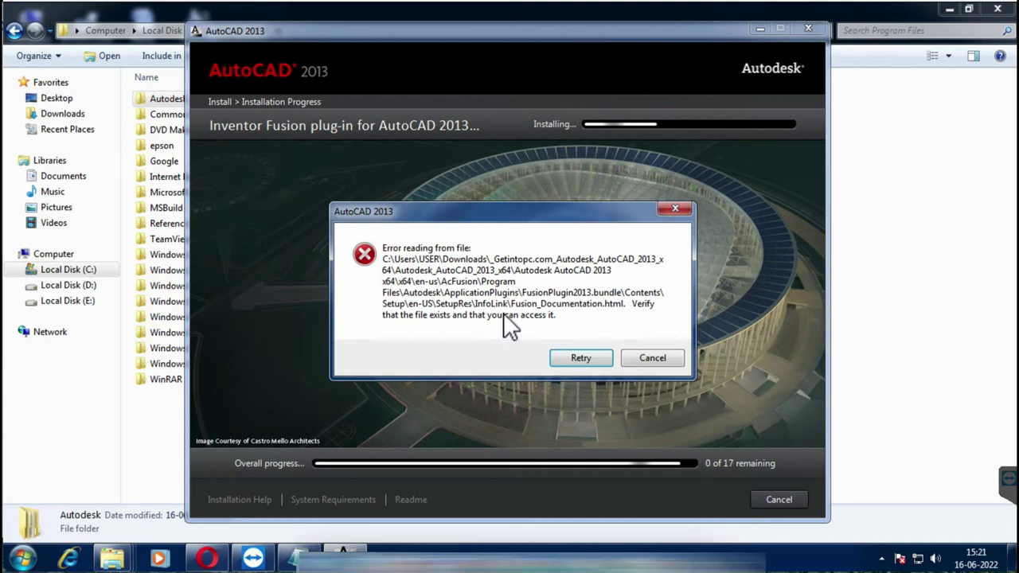
click(663, 363)
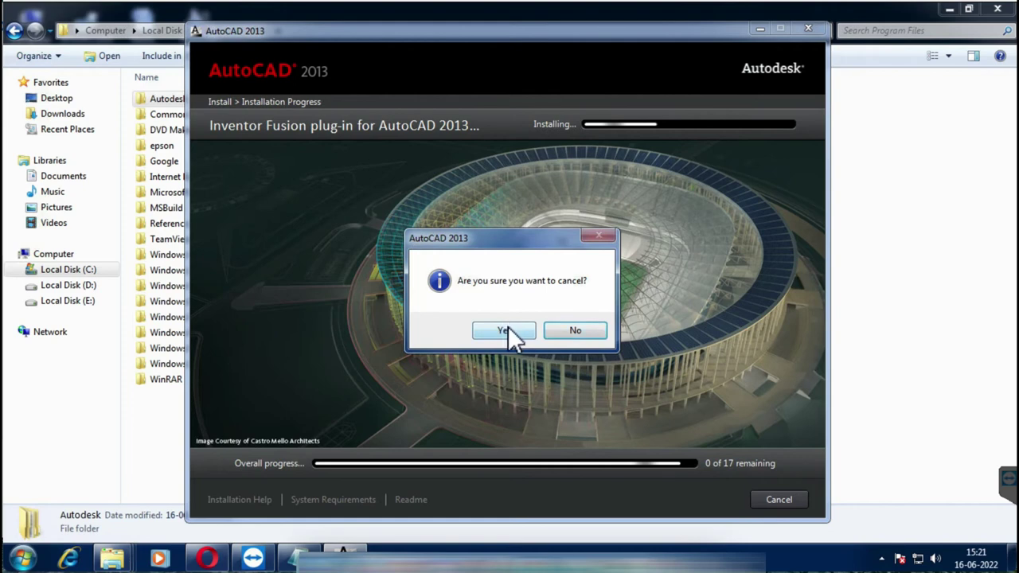
click(508, 330)
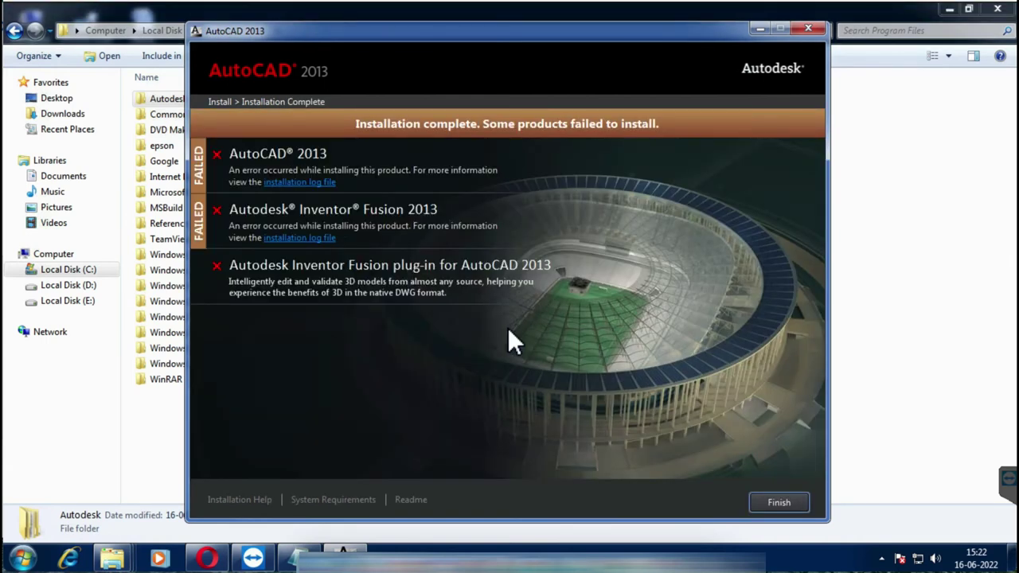
- Close the failed installer and browse the downloaded Autodesk_AutoCAD_2013_x64 folders in Downloads
click(804, 26)
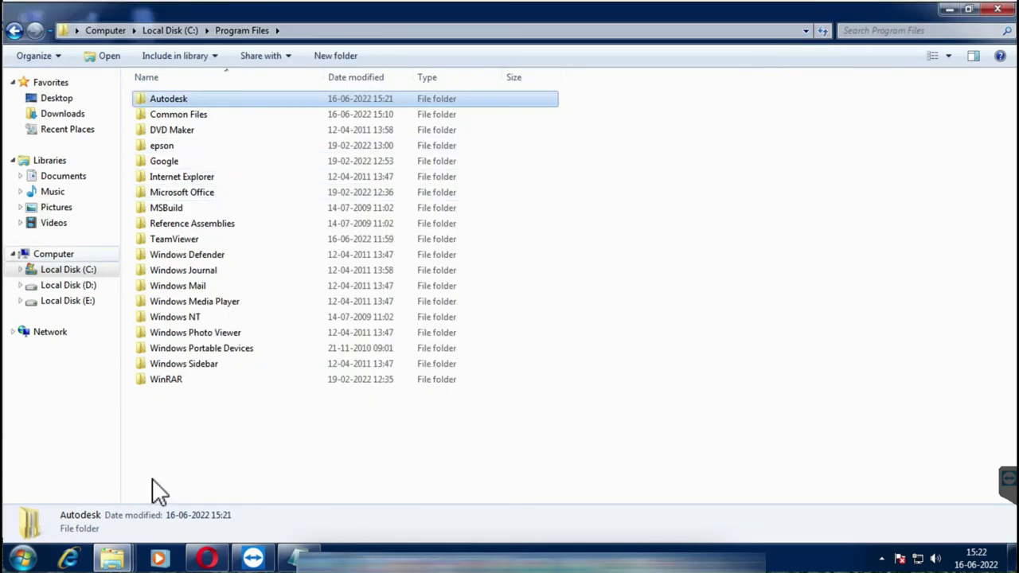
click(115, 557)
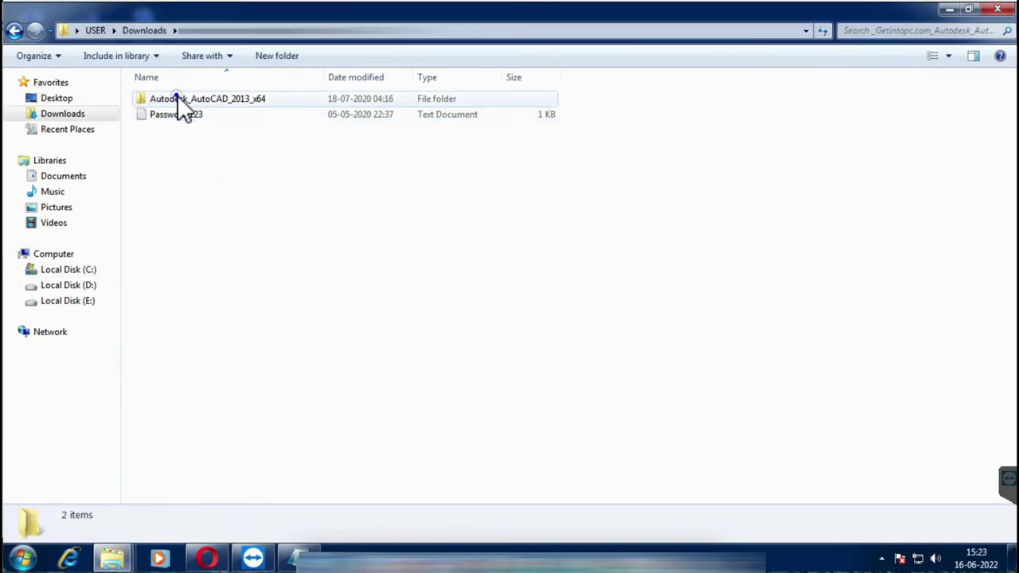
double_click(179, 100)
click(177, 97)
double_click(176, 98)
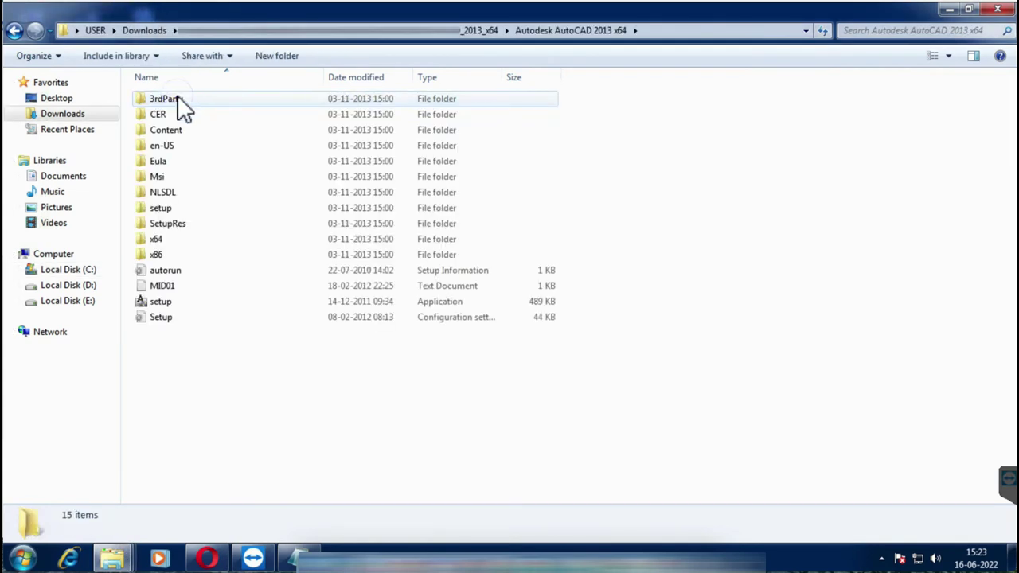
click(463, 32)
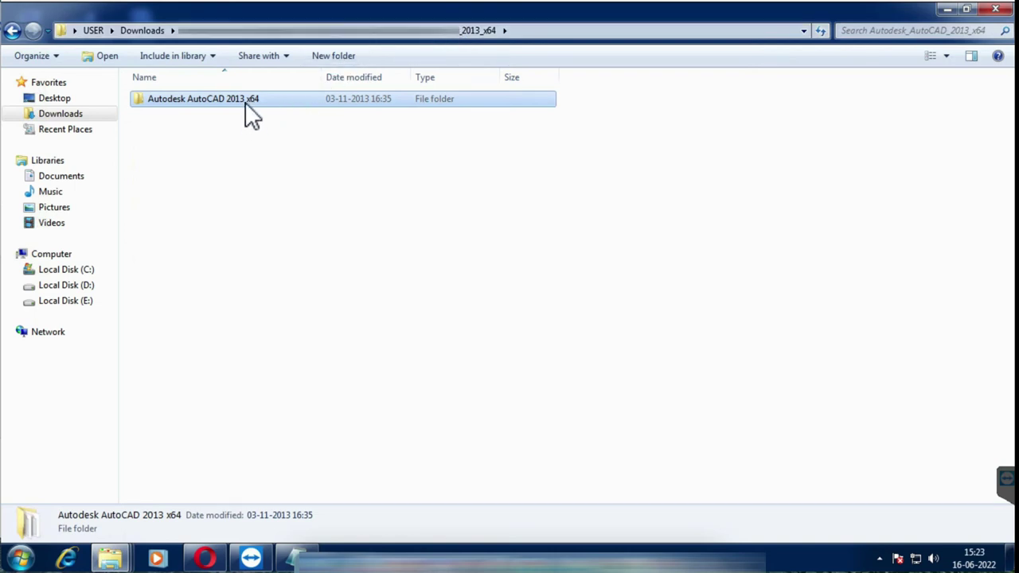
click(143, 32)
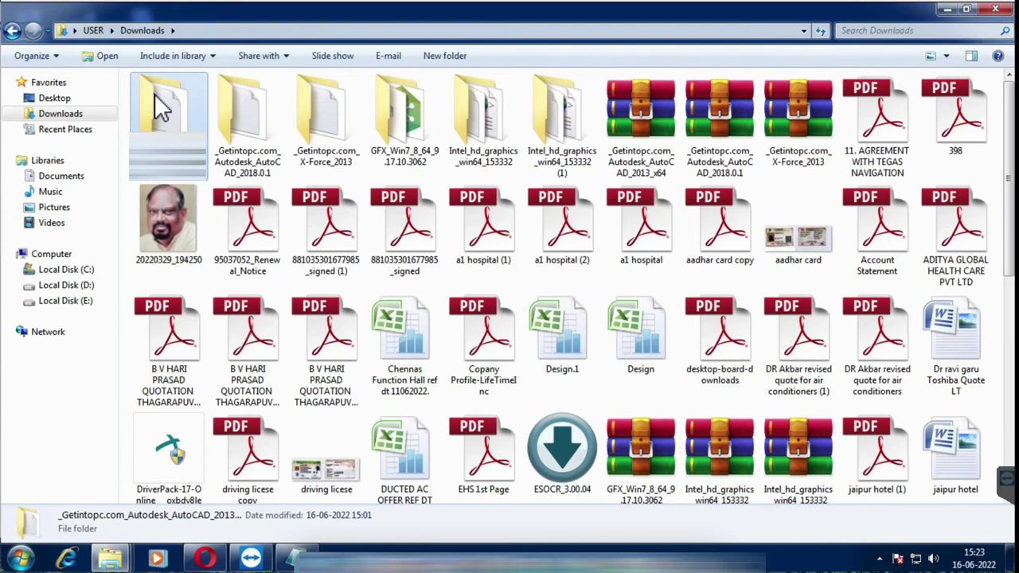
- Copy the Autodesk AutoCAD 2013 x64 folder from Downloads and go to Local Disk (C:)
double_click(155, 95)
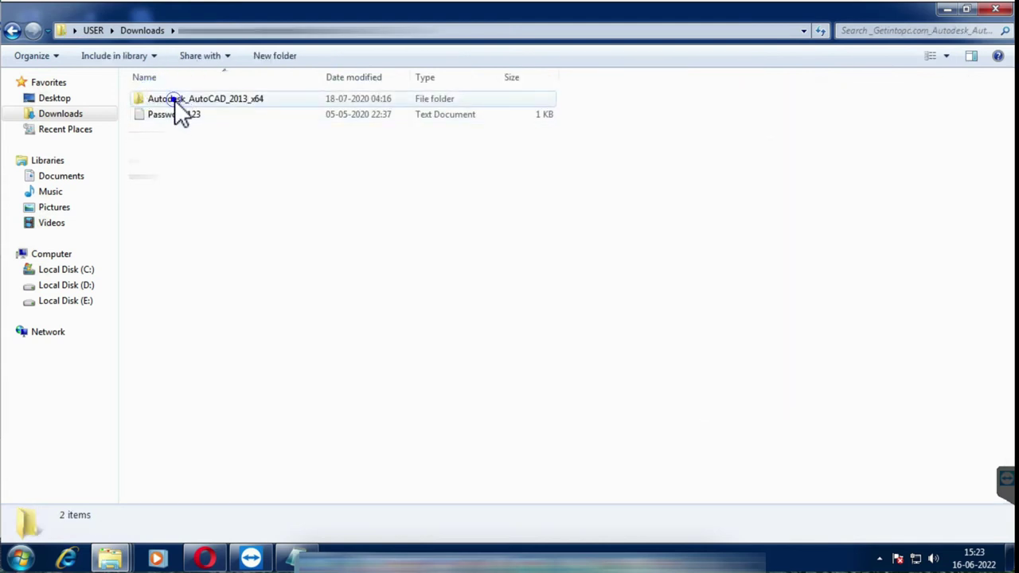
double_click(174, 99)
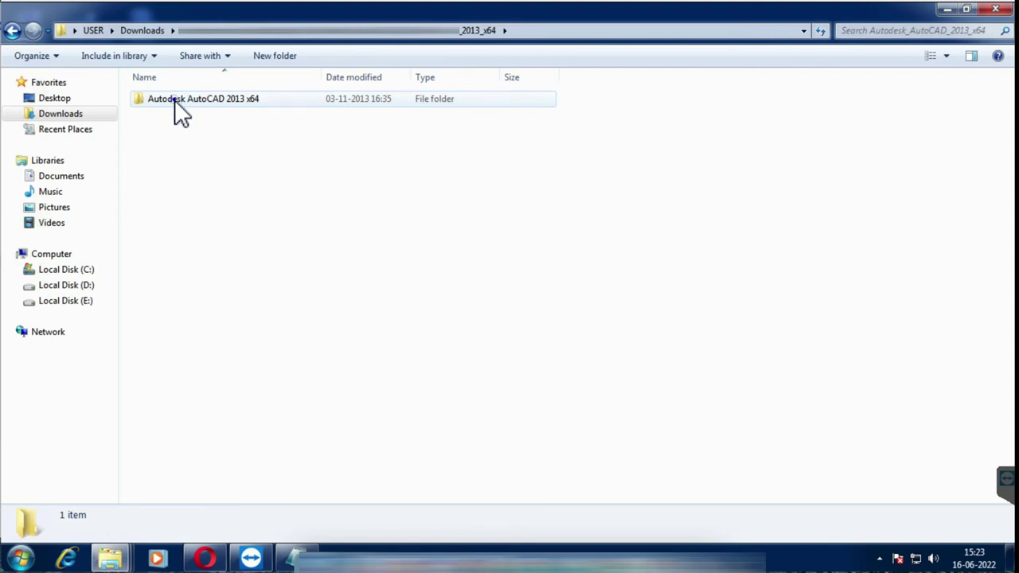
double_click(174, 100)
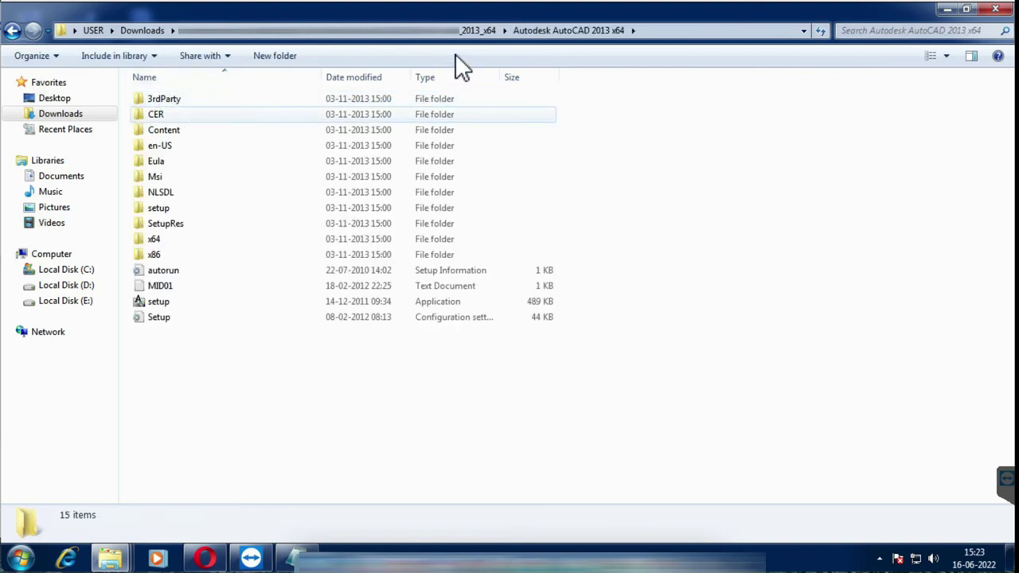
click(478, 30)
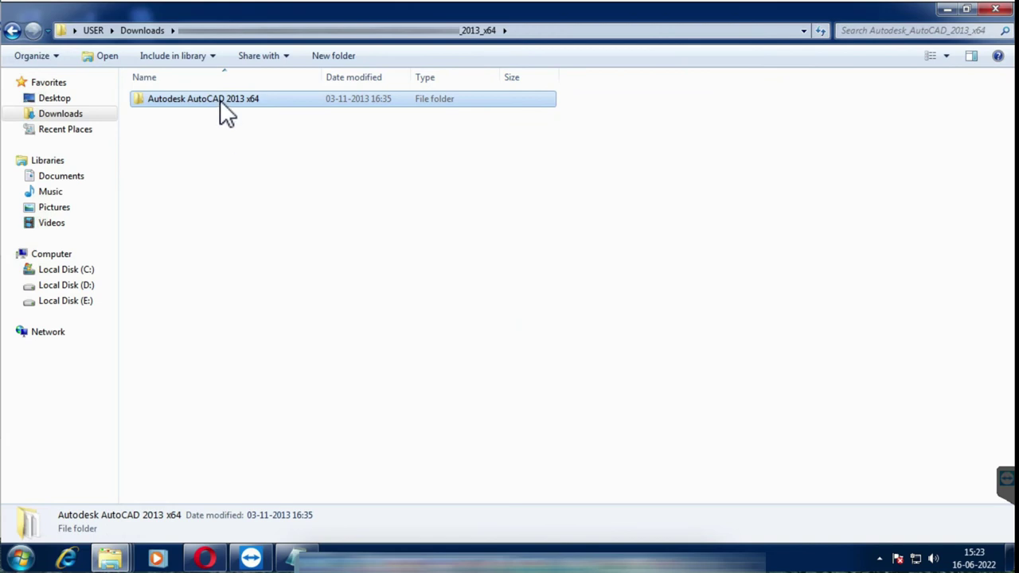
right_click(220, 101)
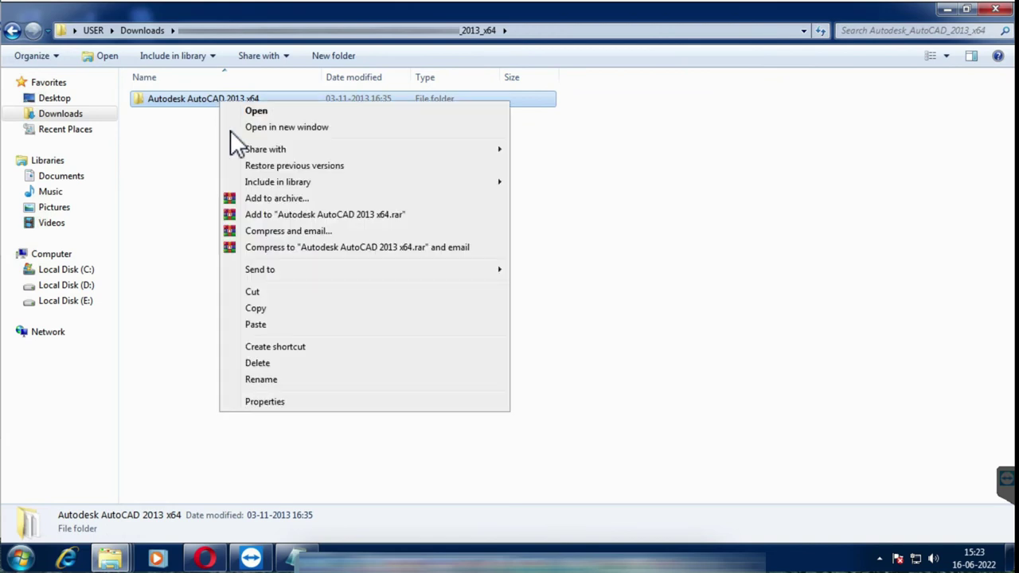
click(254, 310)
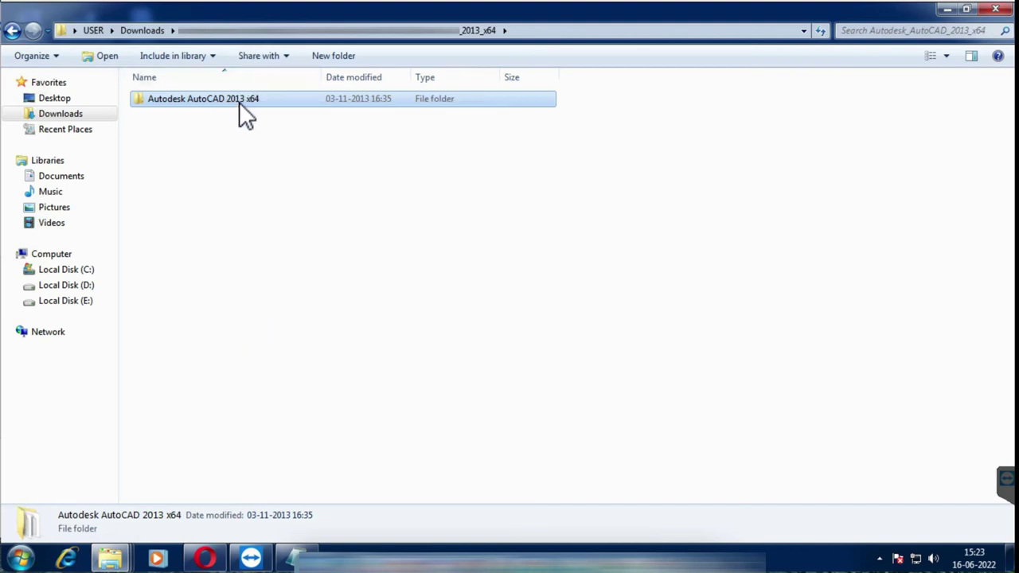
click(86, 270)
- Paste the copied Autodesk AutoCAD 2013 x64 folder into the top level of C:\
click(368, 390)
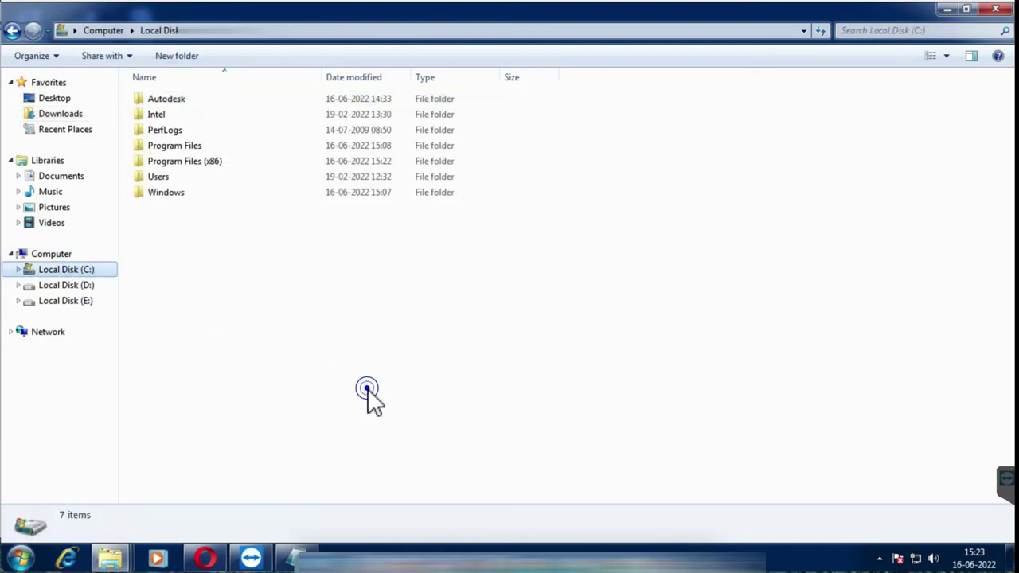
right_click(369, 390)
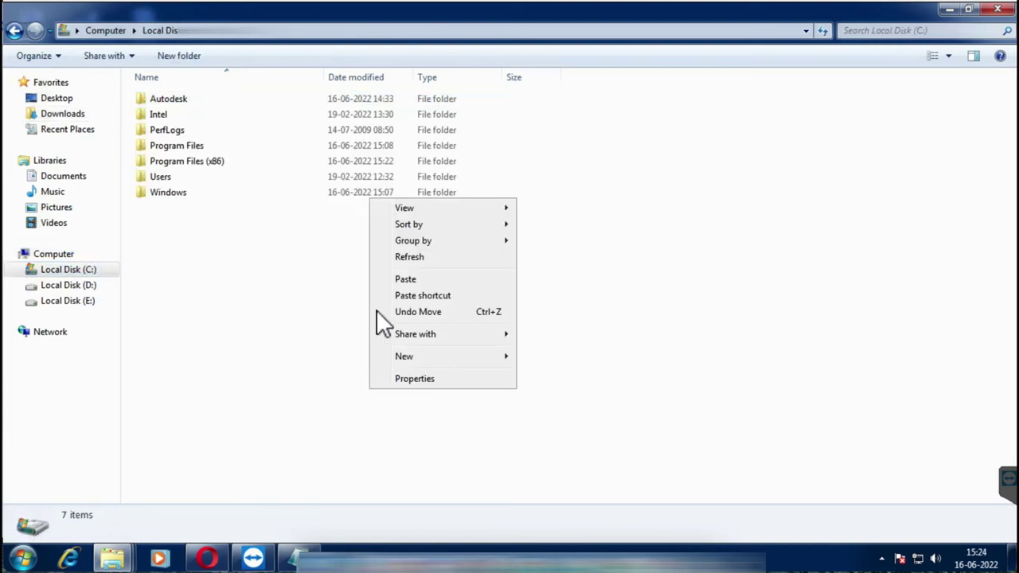
click(407, 281)
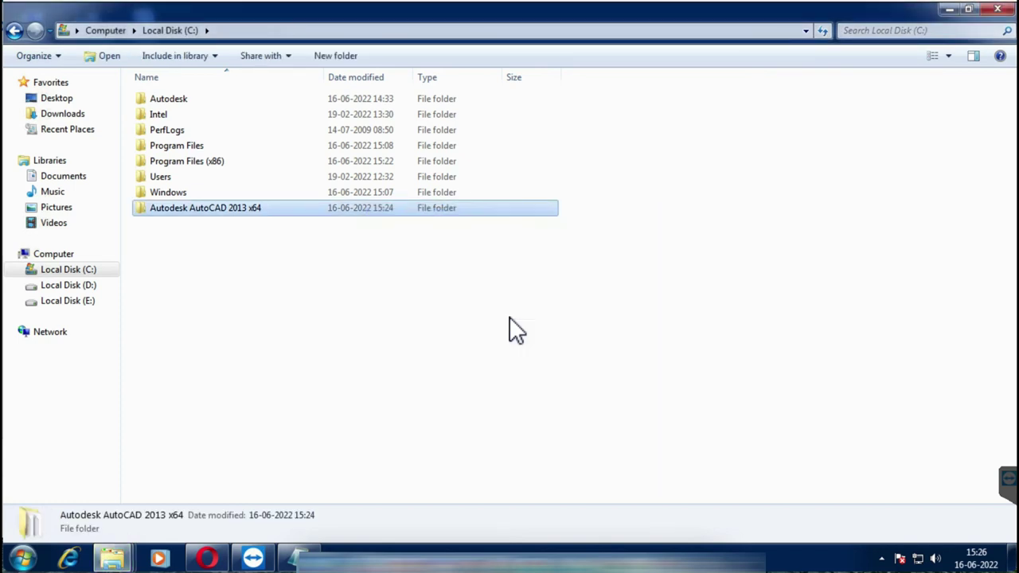
- Open C:\Autodesk AutoCAD 2013 x64 and run setup as administrator
double_click(248, 208)
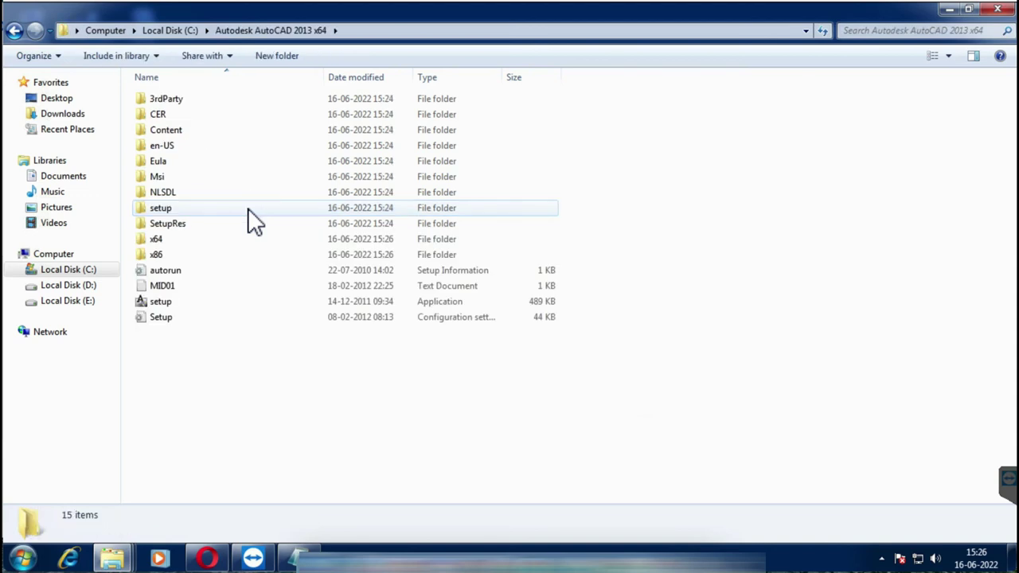
double_click(196, 301)
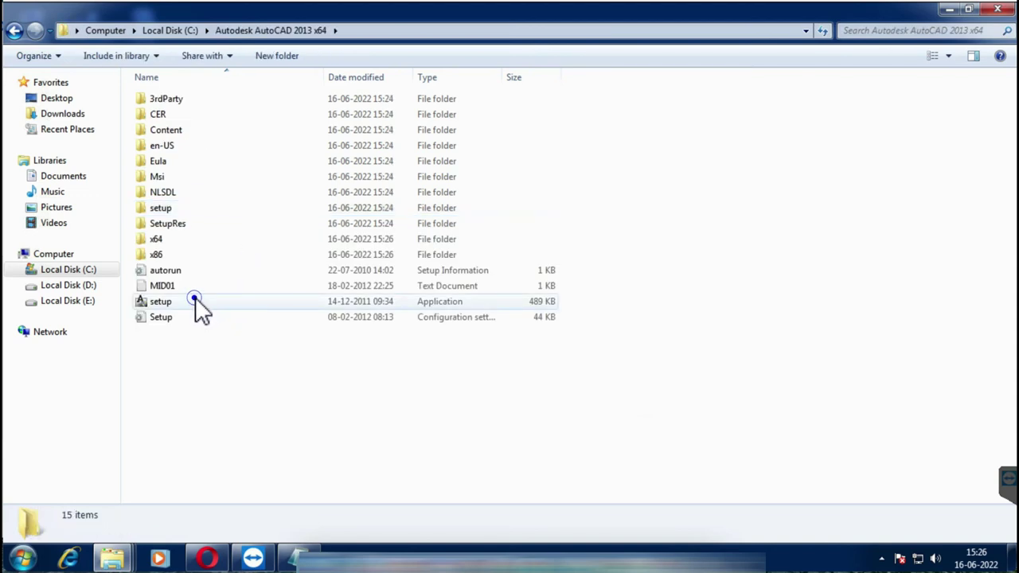
click(195, 301)
right_click(196, 303)
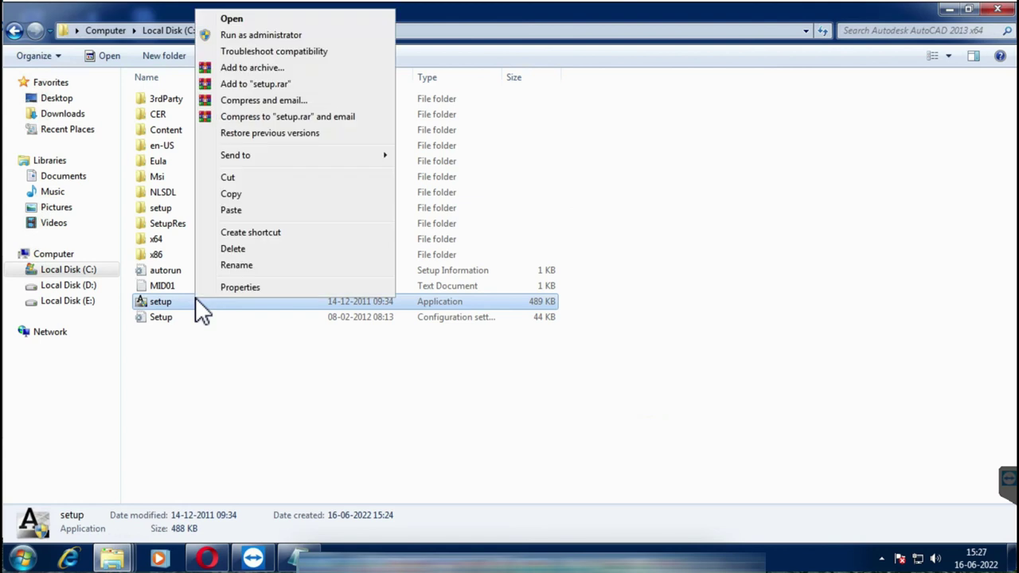
click(268, 34)
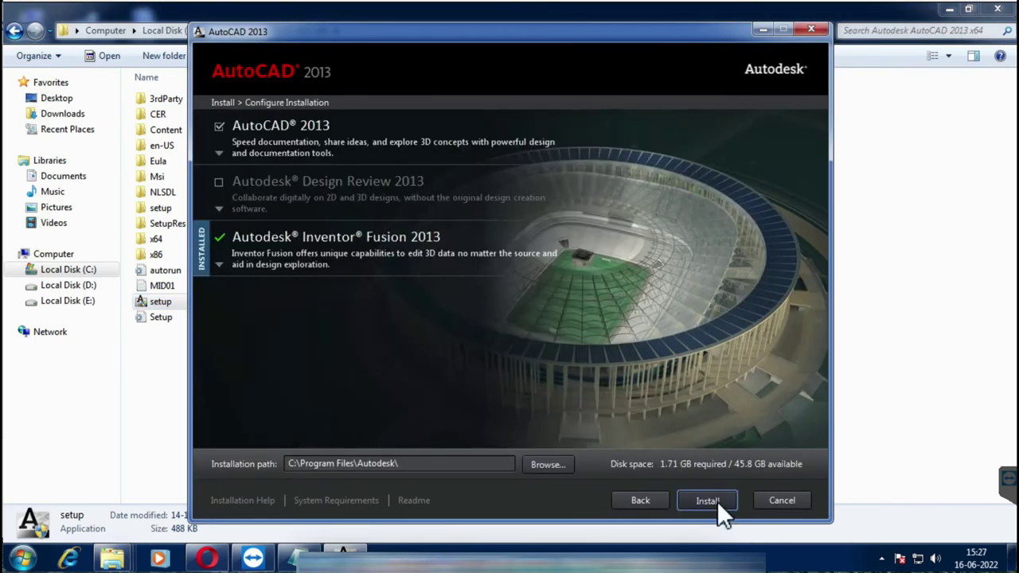
- Start installing AutoCAD 2013 from the Configure Installation page
click(717, 501)
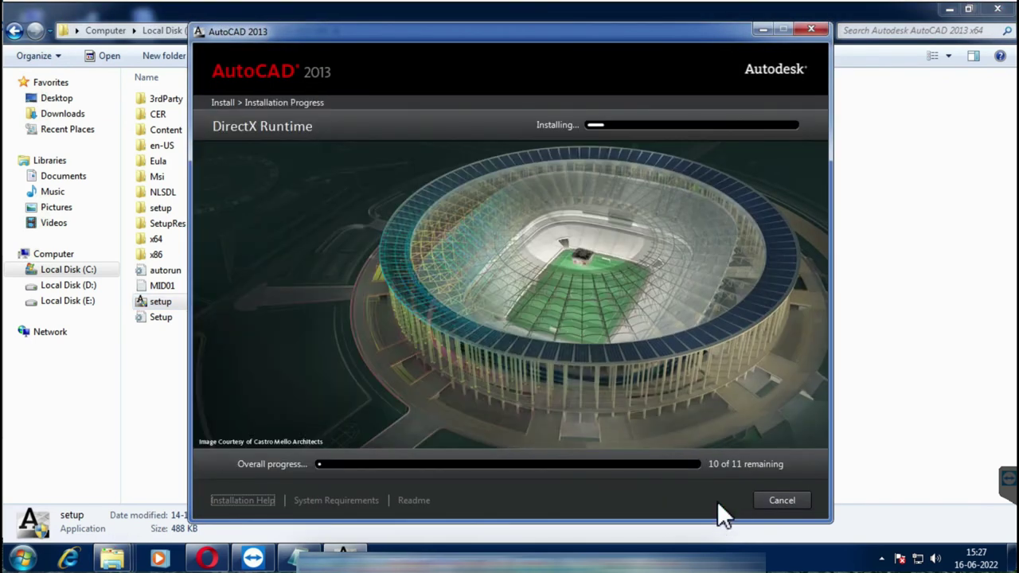